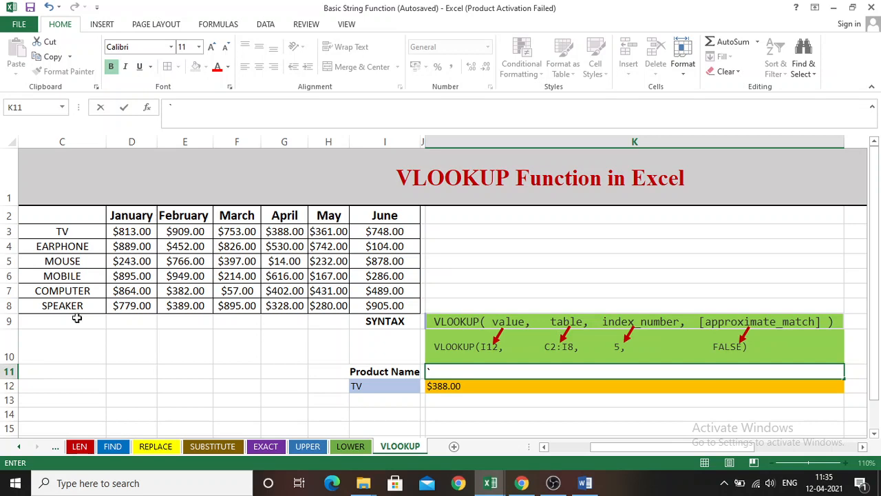
- Enter the heading PRODUCT NAME in cell C2 of the sales table and make it bold
double_click(84, 216)
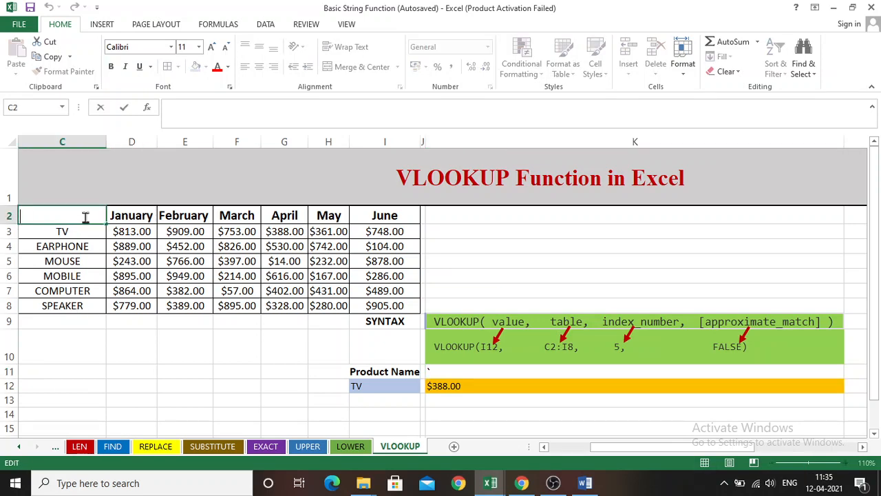
type("PRODUCT NAME")
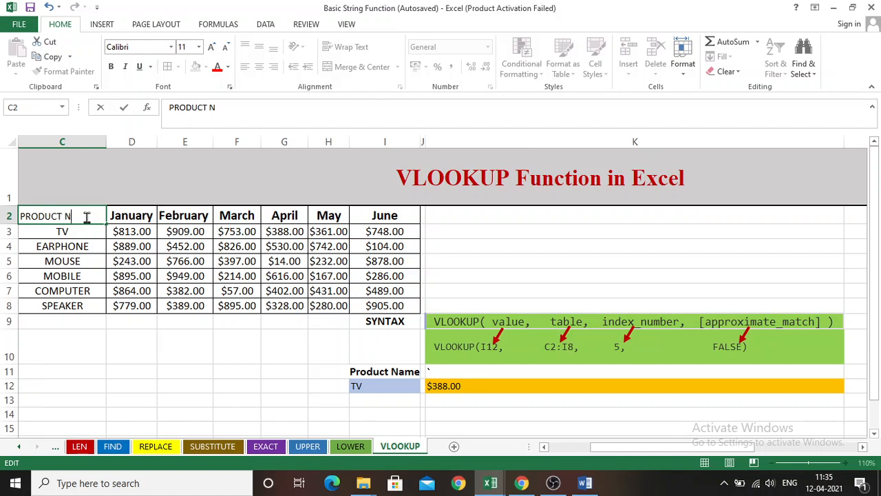
left_click(83, 237)
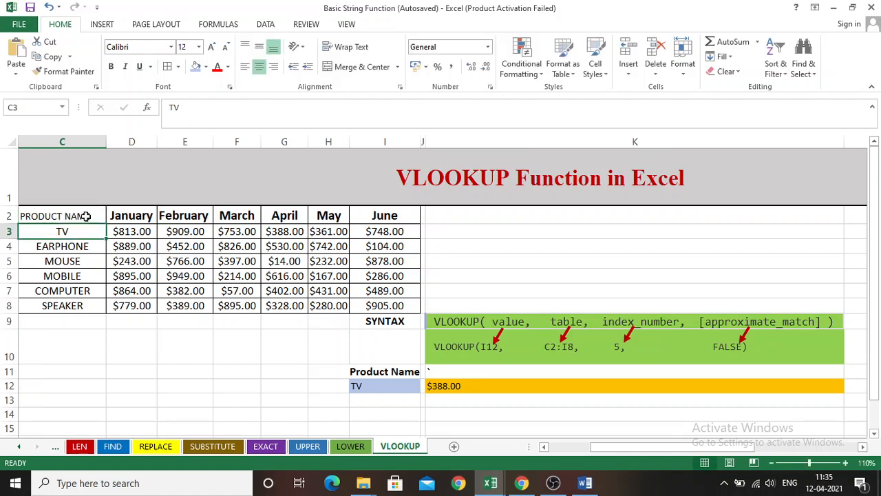
left_click(86, 216)
left_click(115, 66)
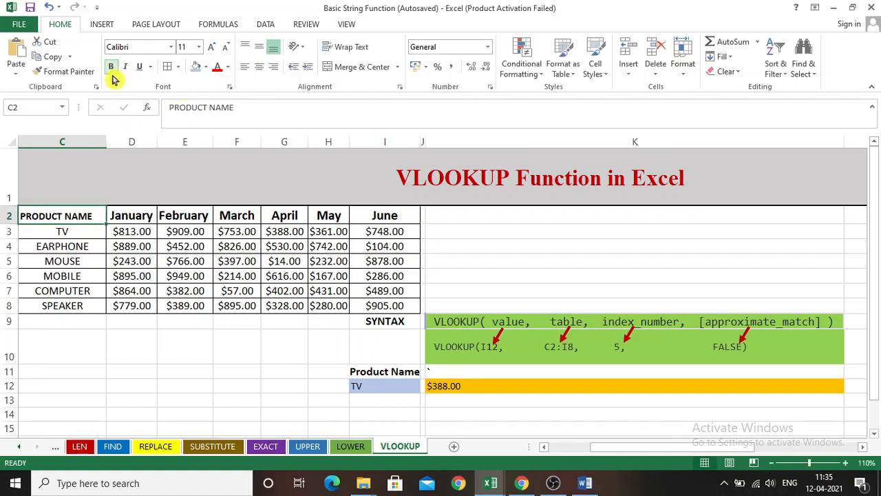
left_click(72, 232)
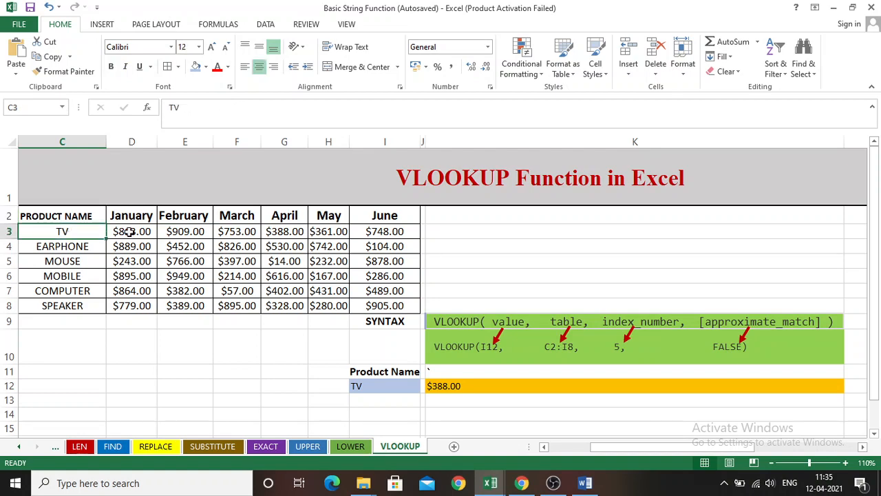
- Replace the stray character in K11 with the month heading APRIL
left_click(443, 371)
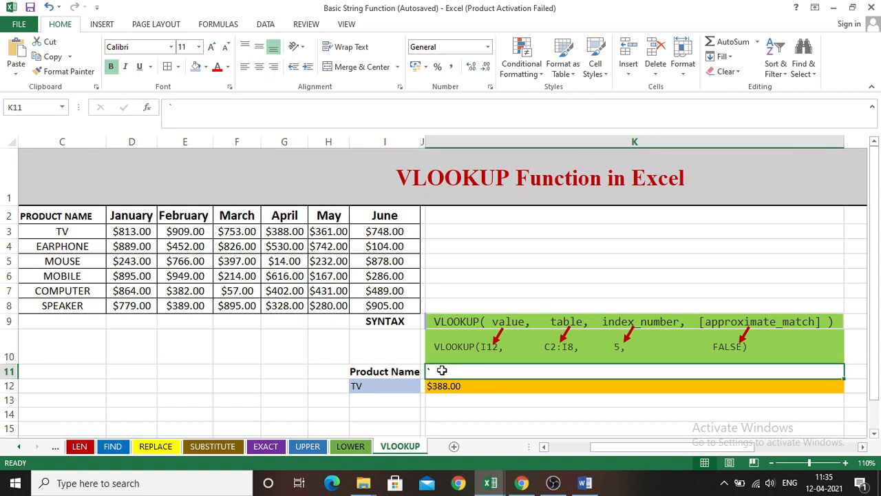
left_click(196, 112)
key("BackSpace")
type("AP")
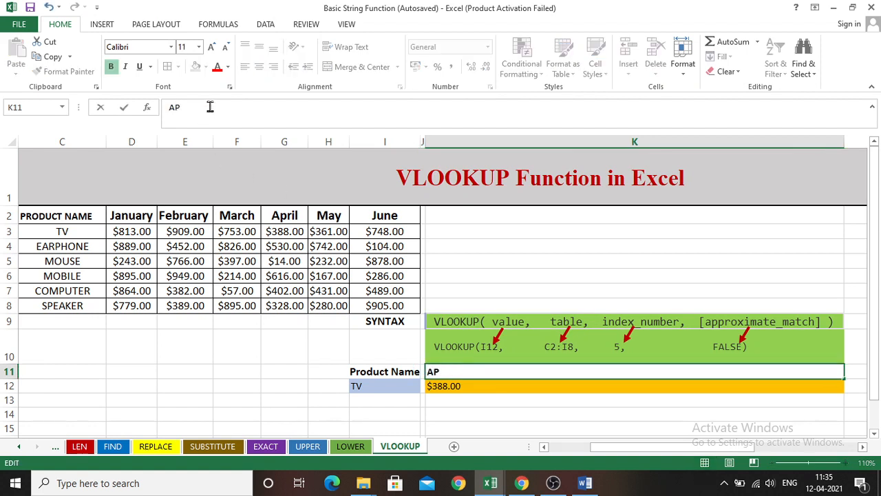
type("RIL")
left_click(456, 386)
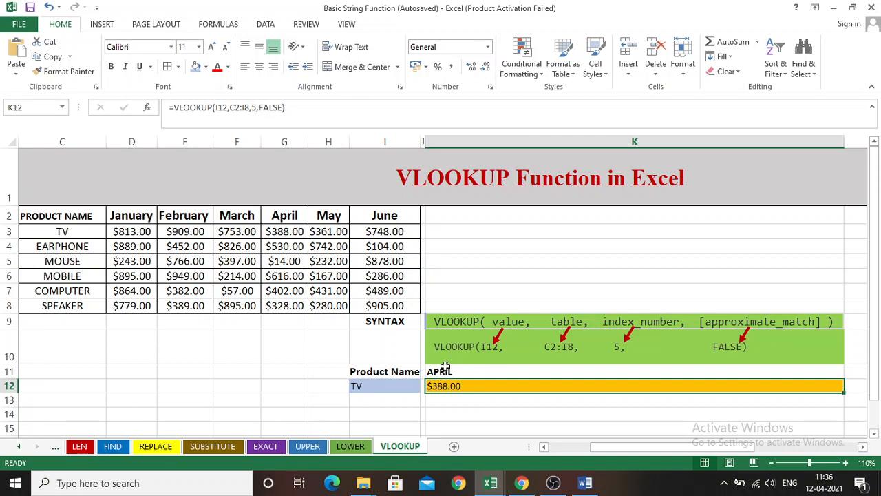
- Set the lookup product in I12 to MOUSE and compare the result with that product's April value in the table
left_click(447, 321)
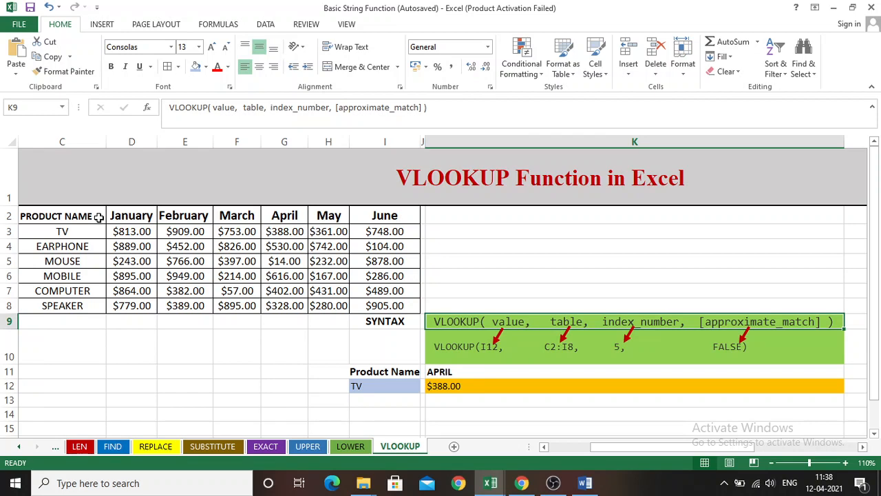
left_click(446, 372)
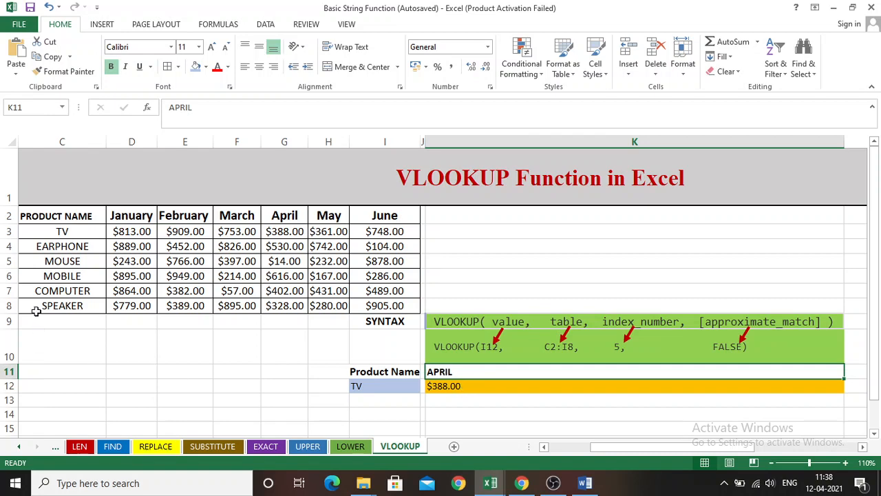
left_click(290, 231)
left_click(390, 386)
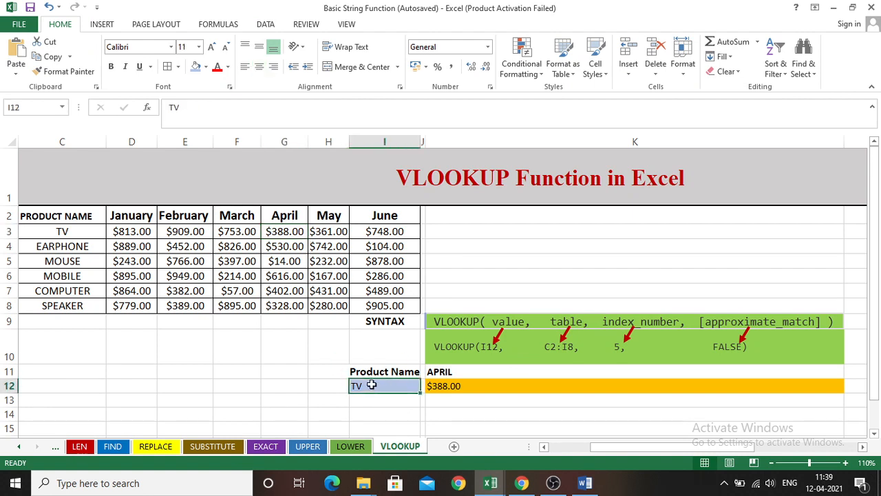
double_click(368, 386)
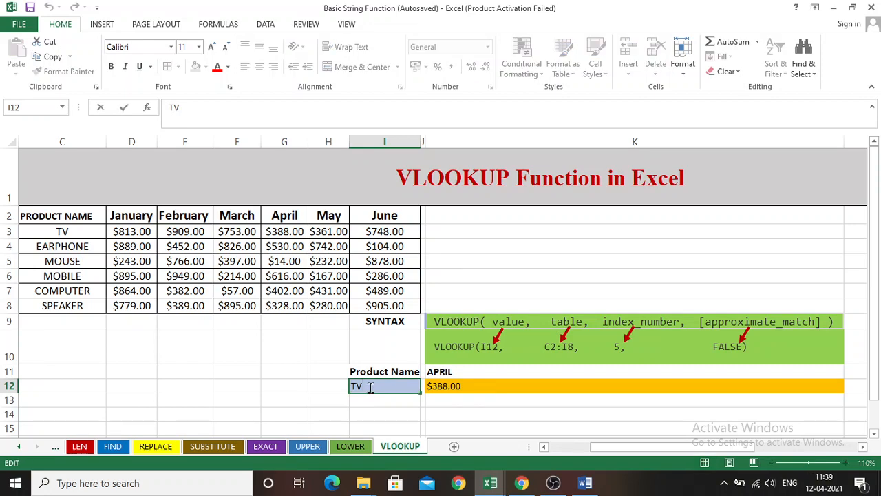
key("BackSpace")
key("BackSpace")
type("MOUSE")
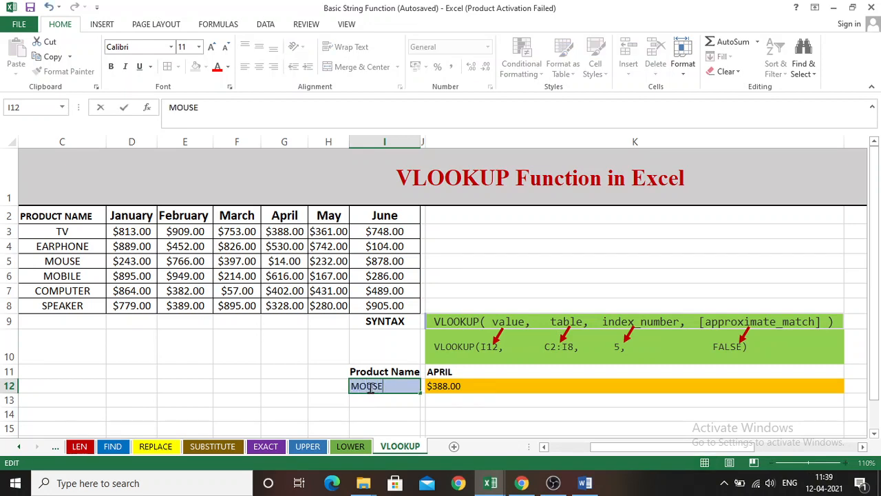
left_click(464, 386)
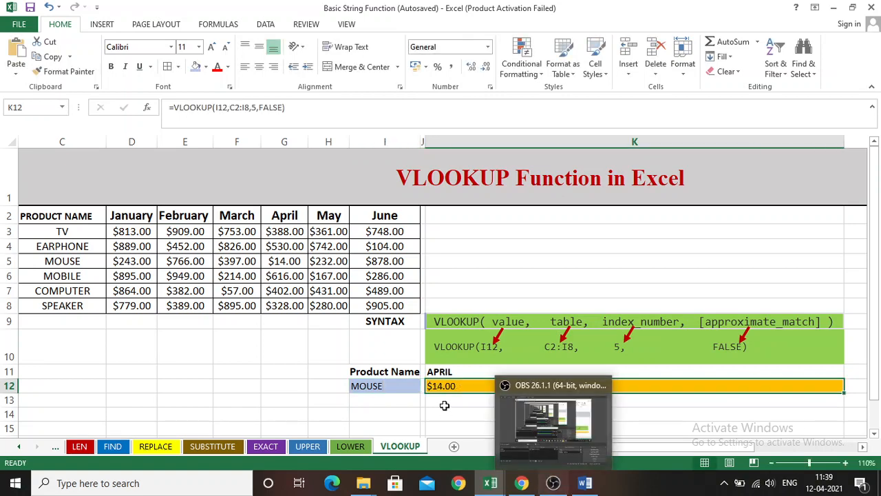
left_click(51, 261)
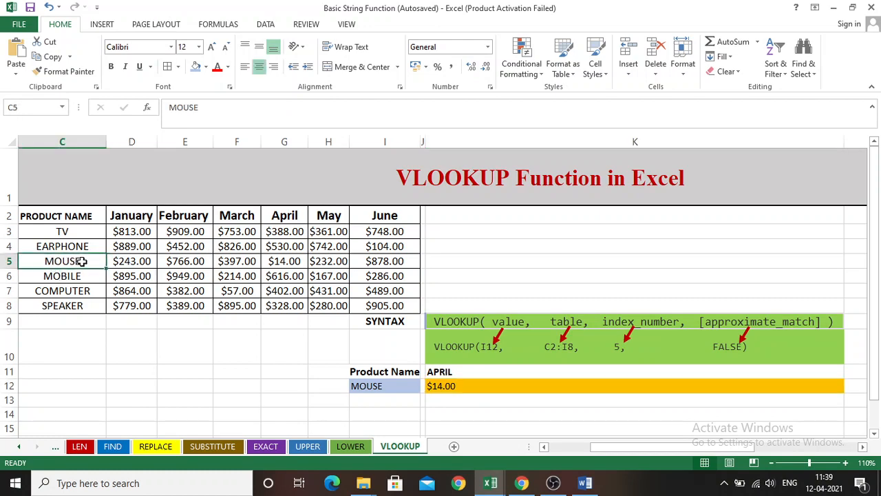
left_click(276, 262)
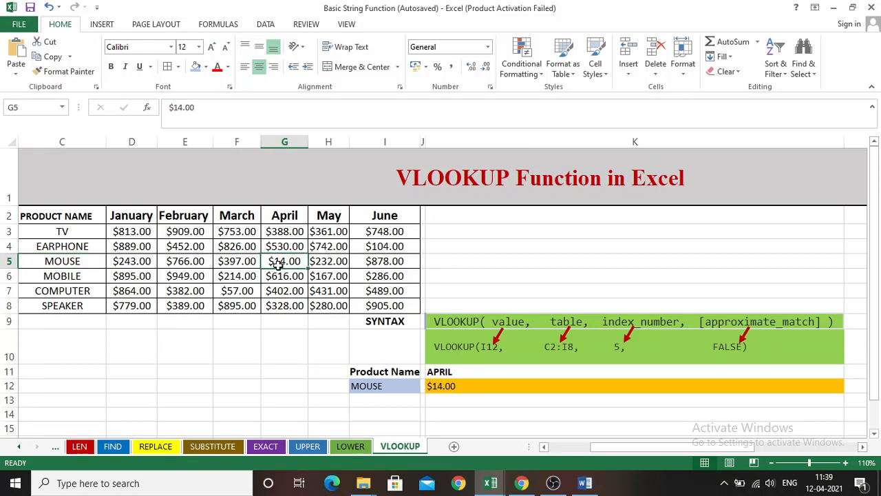
- Change the lookup product in I12 to COMPUTER and check the VLOOKUP result in K12
double_click(399, 385)
key("BackSpace")
key("BackSpace")
key("BackSpace")
key("BackSpace")
key("BackSpace")
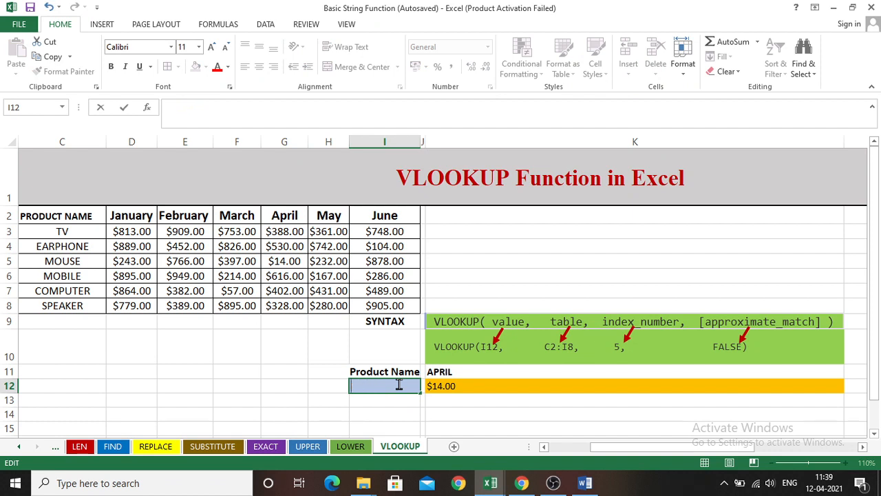
type("COMPUTER")
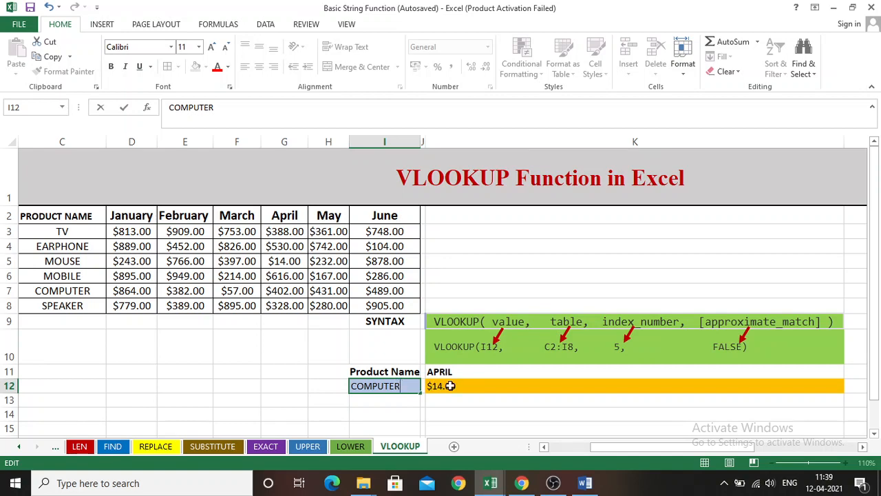
left_click(539, 384)
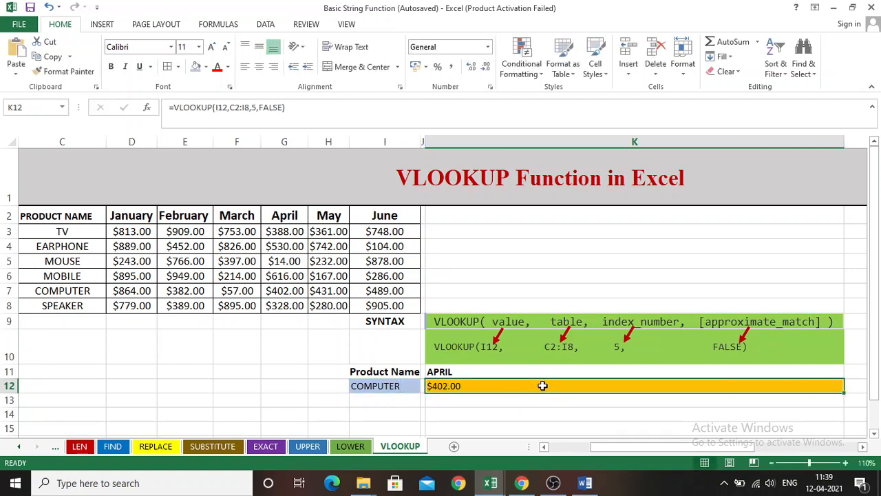
- Change the month heading above the lookup result, in K11, to JUNE
left_click(466, 371)
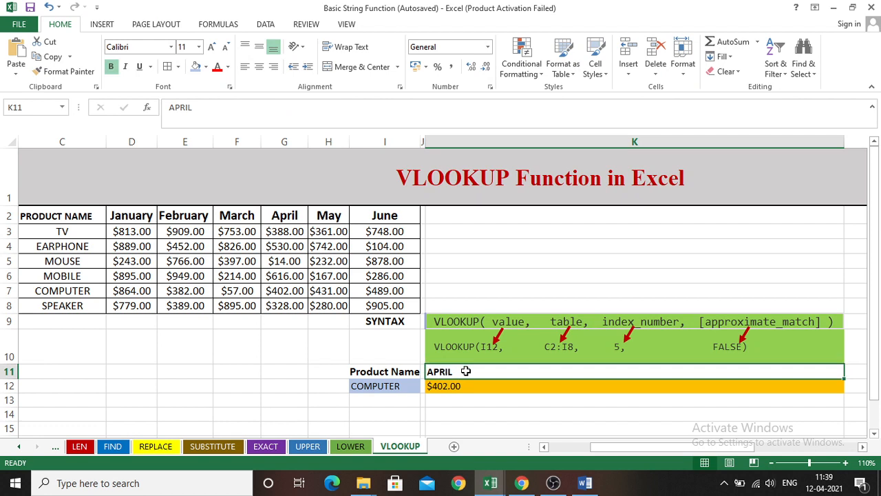
double_click(465, 371)
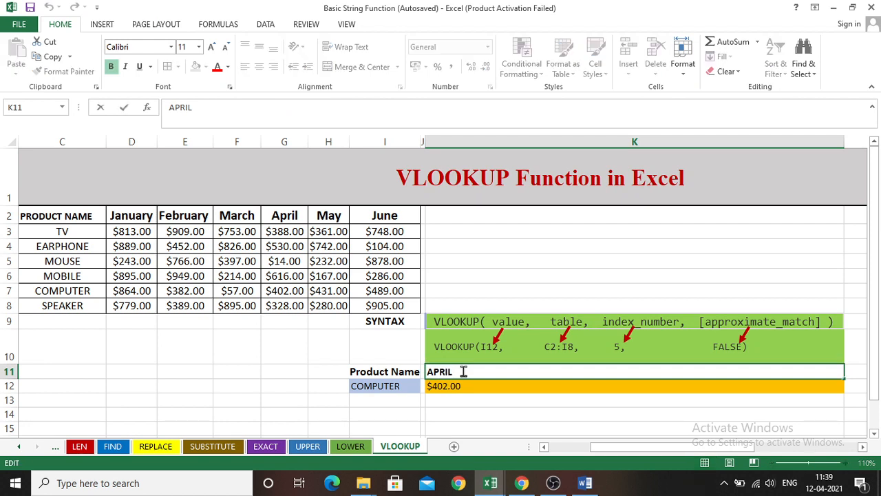
key("BackSpace")
key("BackSpace")
key("BackSpace")
key("BackSpace")
key("BackSpace")
type("JUNE")
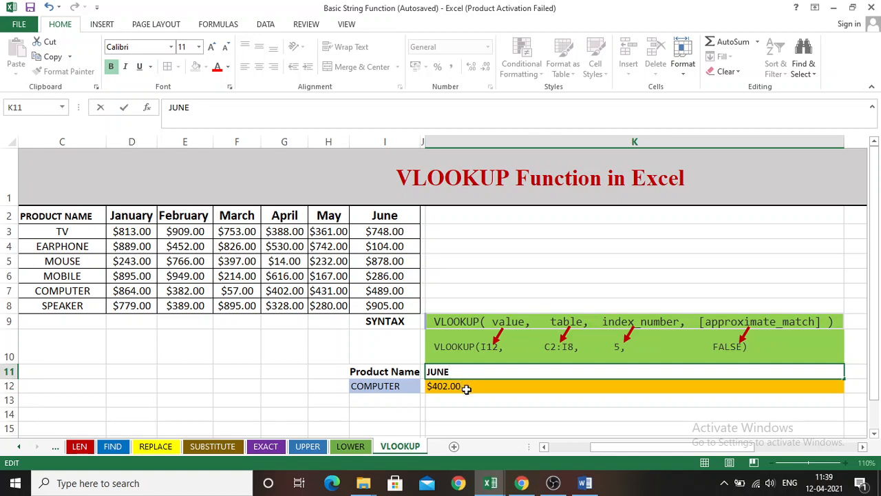
left_click(466, 387)
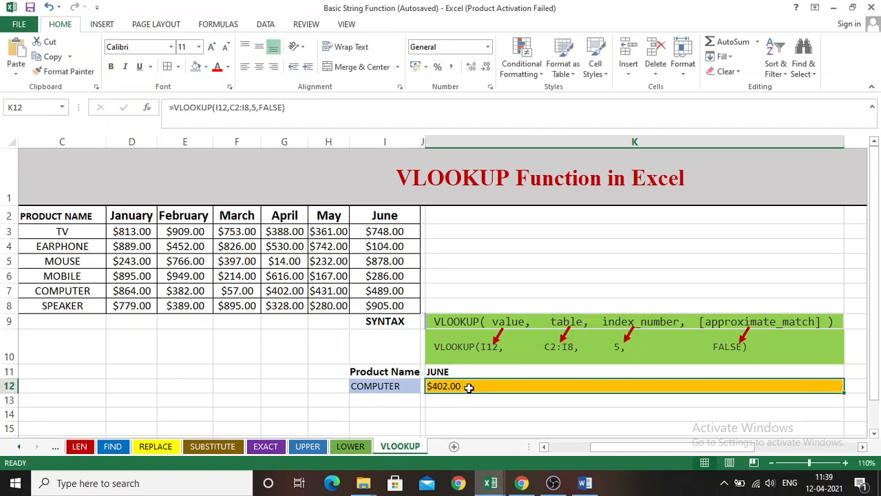
- Set the column index in K12's VLOOKUP formula to 7, giving =VLOOKUP(I12,C2:I8,7,FALSE)
left_click(256, 108)
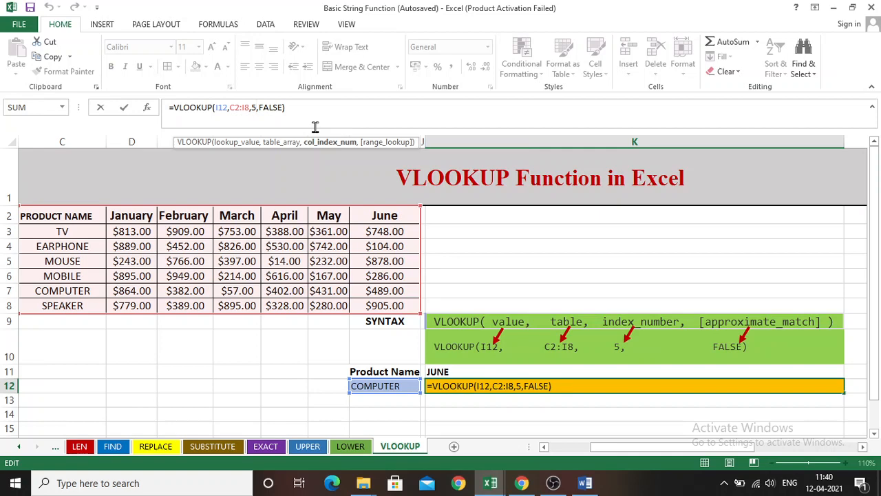
key("BackSpace")
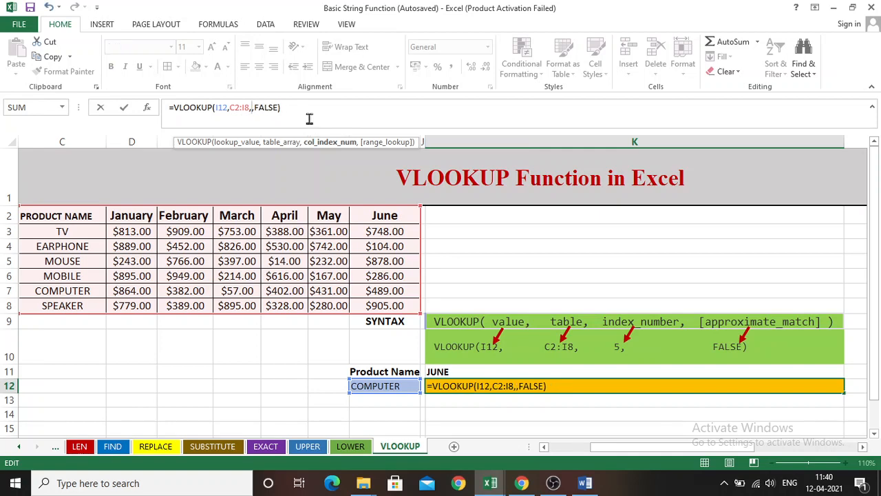
type("7")
left_click(301, 106)
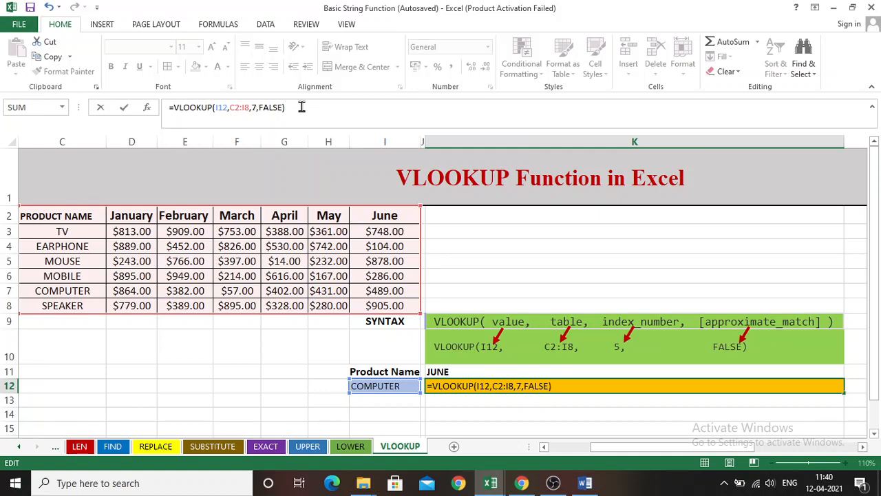
key("Return")
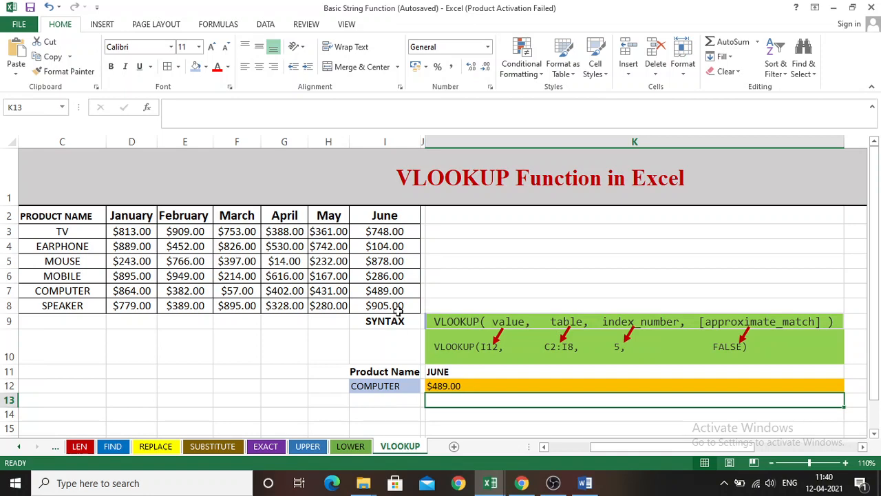
left_click(468, 386)
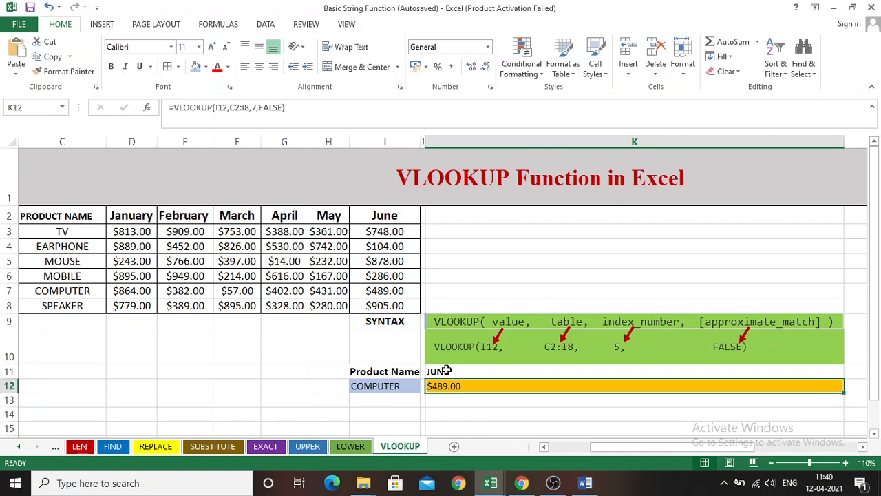
left_click(444, 370)
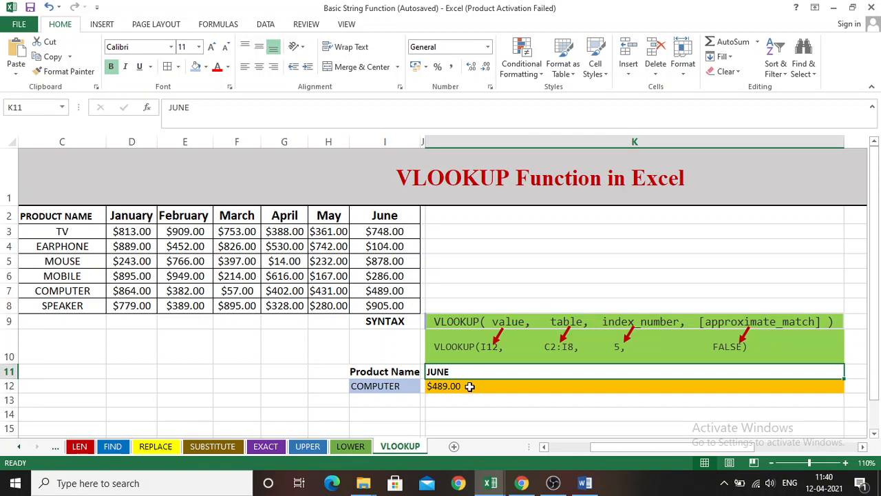
- Change the lookup product in I12 to EARPHONE and compare the result with that product's June value in the table
left_click(380, 390)
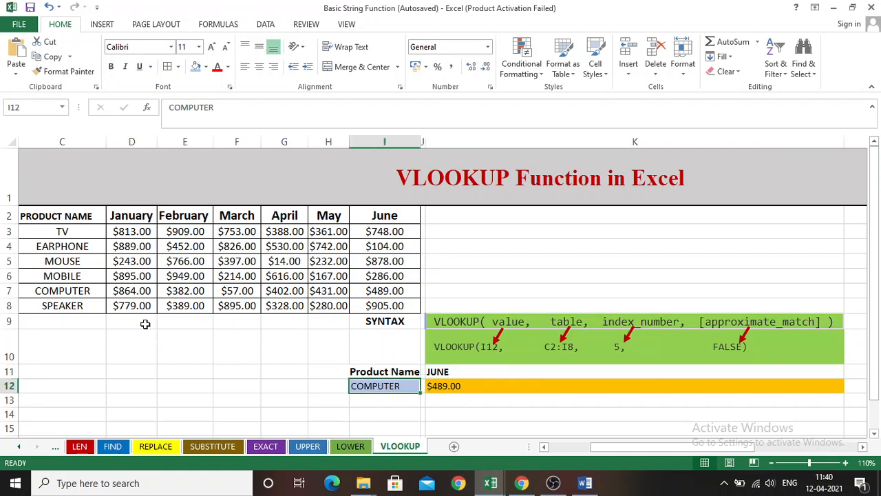
double_click(413, 387)
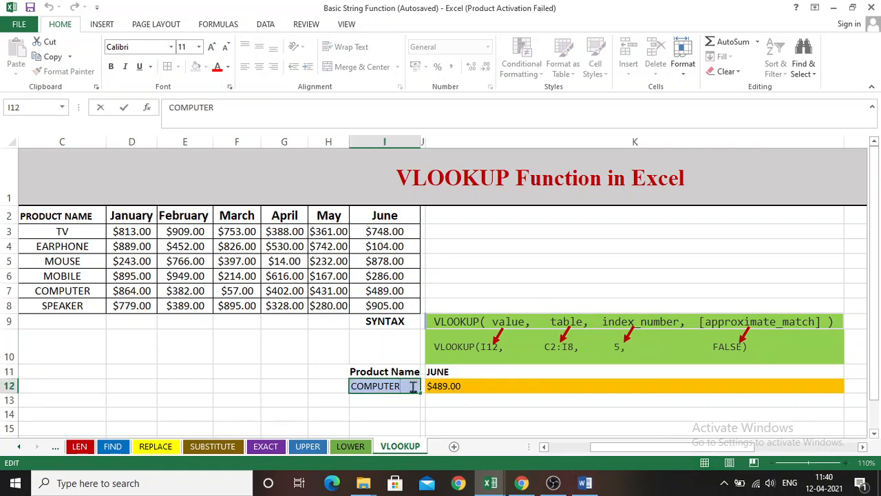
key("BackSpace")
key("BackSpace")
key("BackSpace")
key("BackSpace")
key("BackSpace")
key("BackSpace")
key("BackSpace")
key("BackSpace")
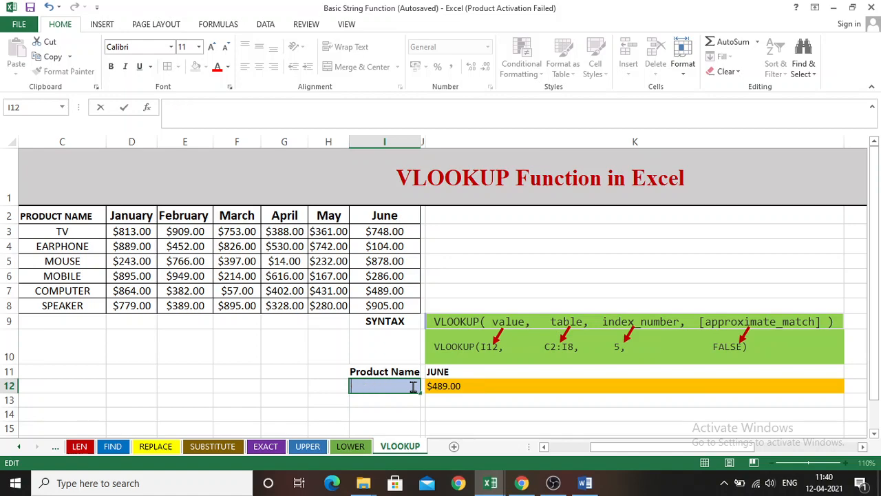
type("EARPHONE")
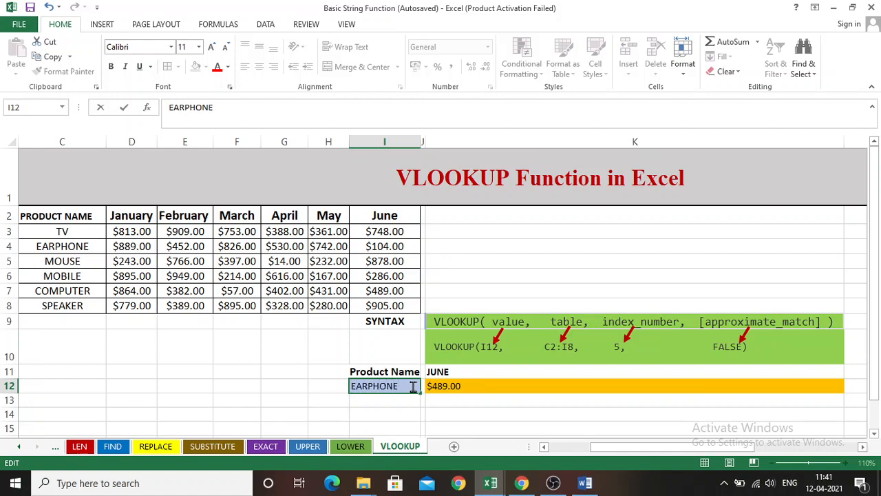
left_click(479, 387)
left_click(71, 246)
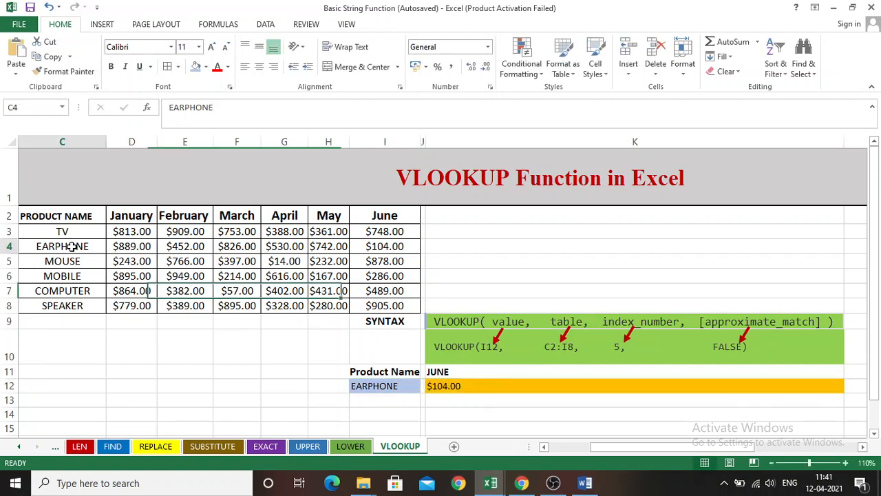
left_click(373, 252)
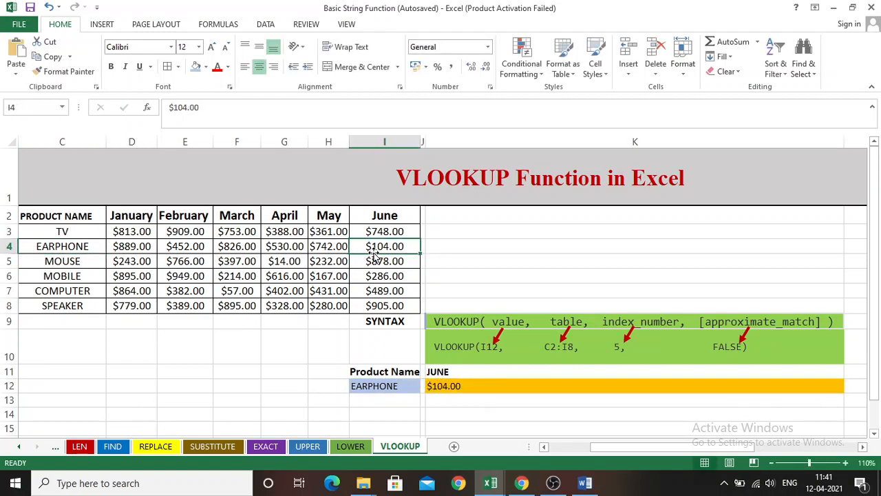
- Review the VLOOKUP syntax in K9 against the lookup value in I12, table range C2:I8, month heading in K11 and formula in K12
left_click(475, 387)
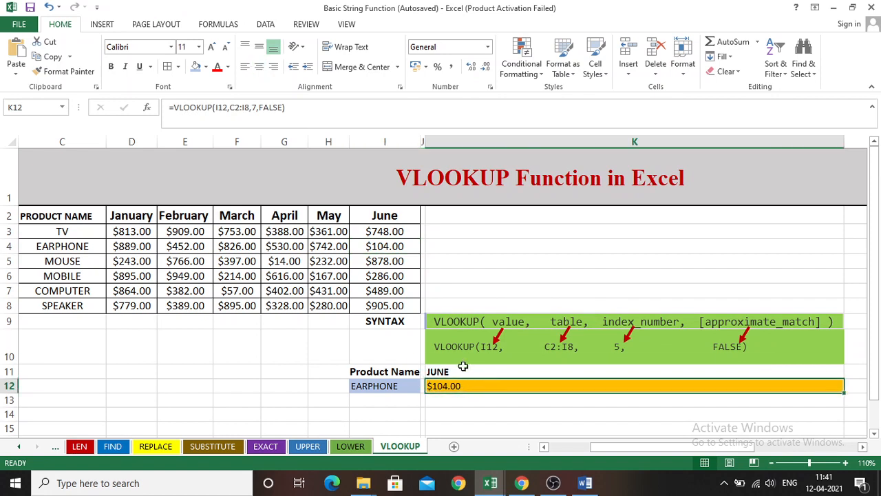
left_click(459, 321)
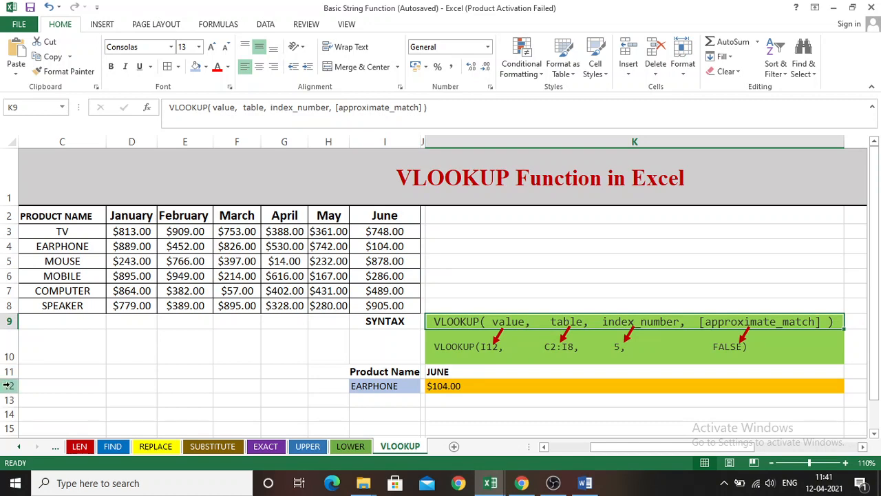
left_click(370, 387)
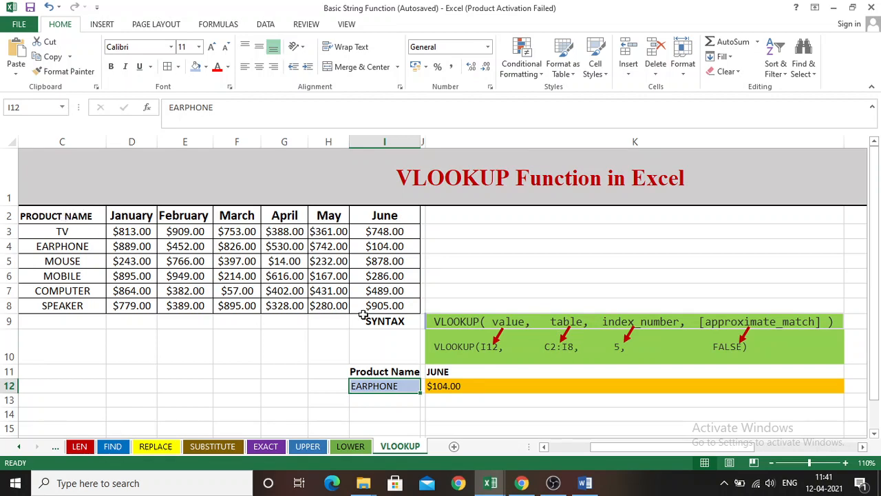
left_click_drag(41, 217, 373, 298)
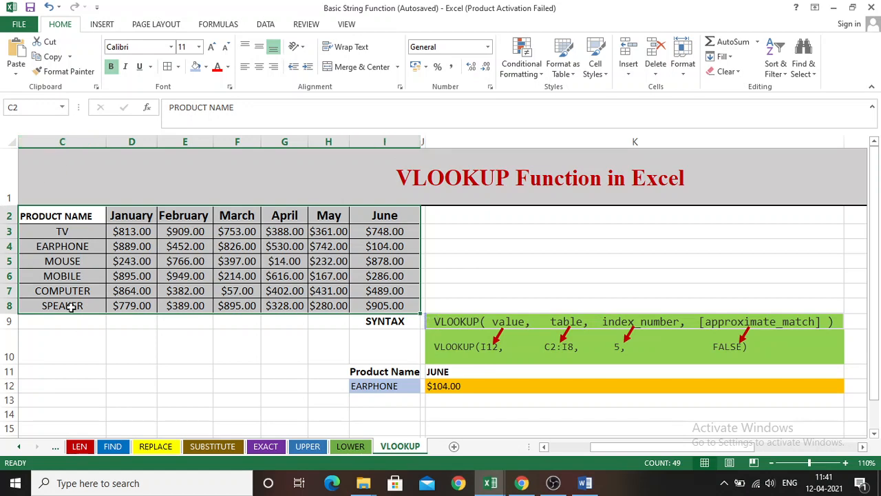
left_click(44, 216)
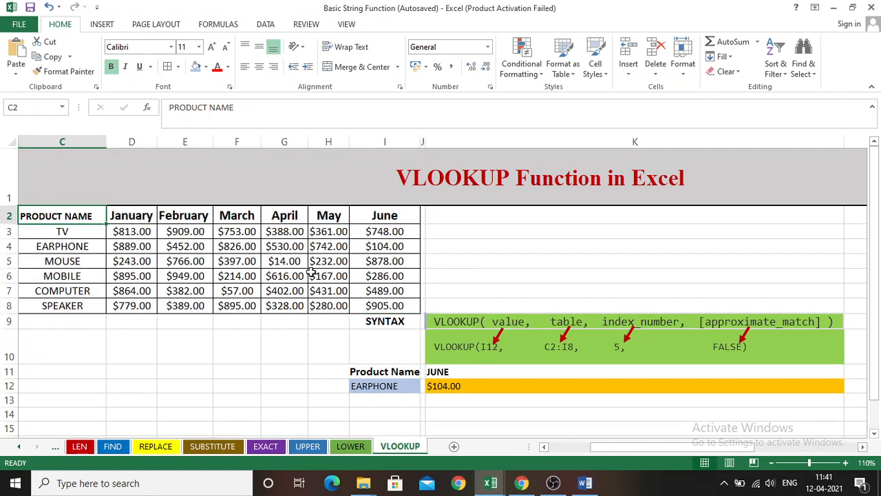
left_click(393, 310)
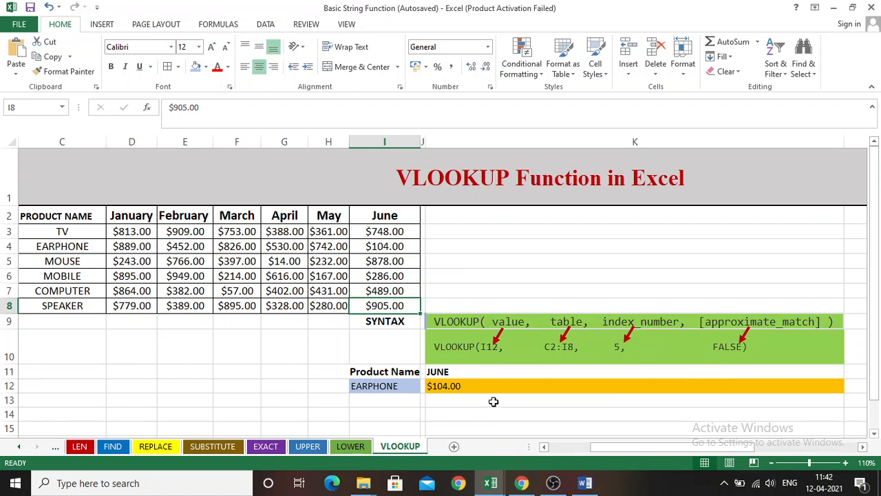
left_click(382, 388)
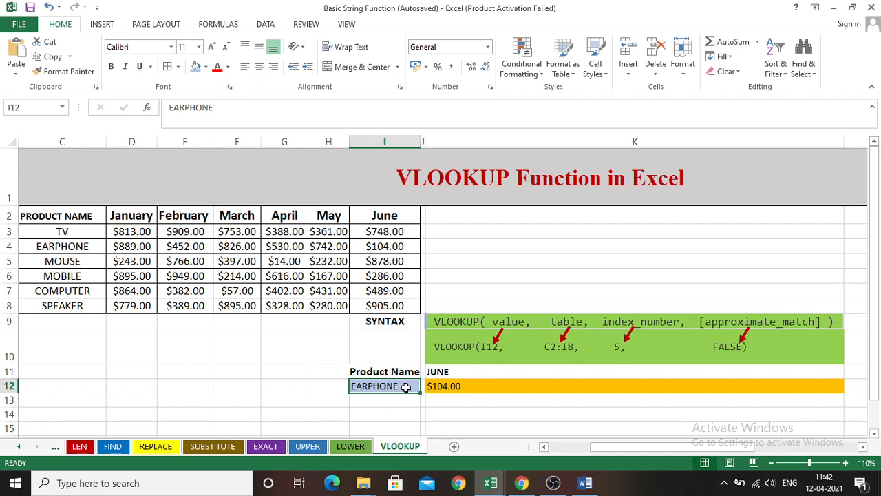
left_click(458, 374)
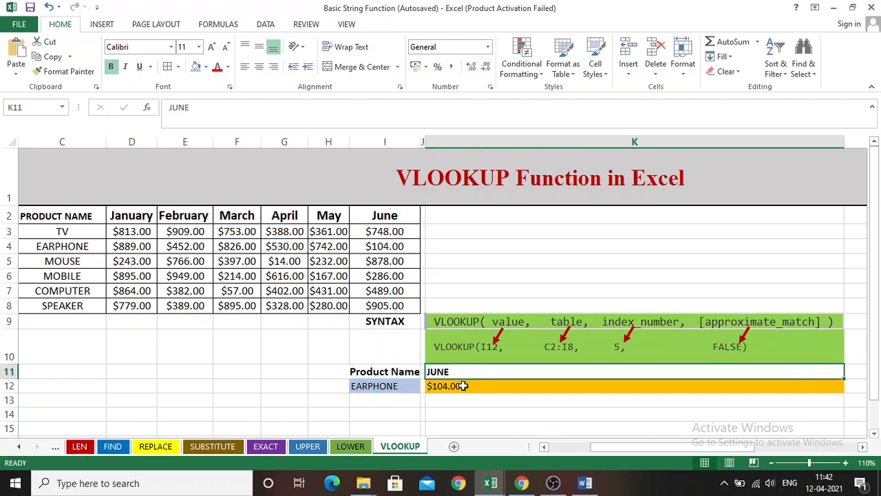
left_click(465, 386)
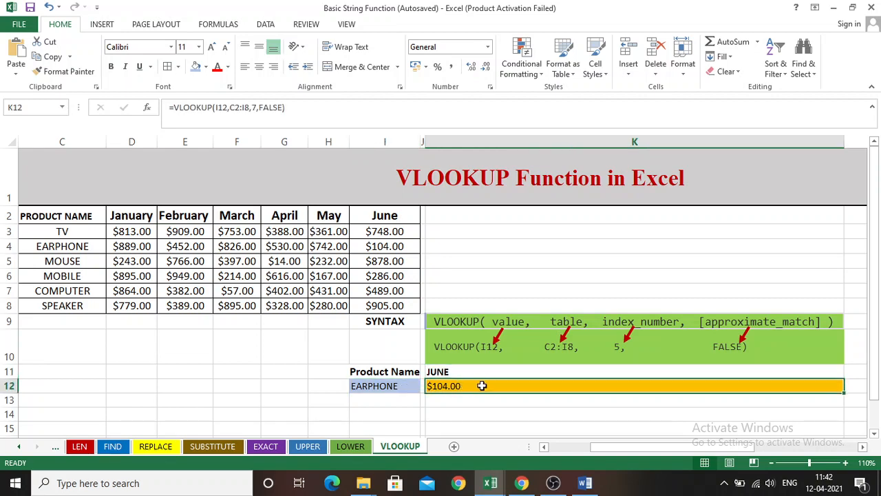